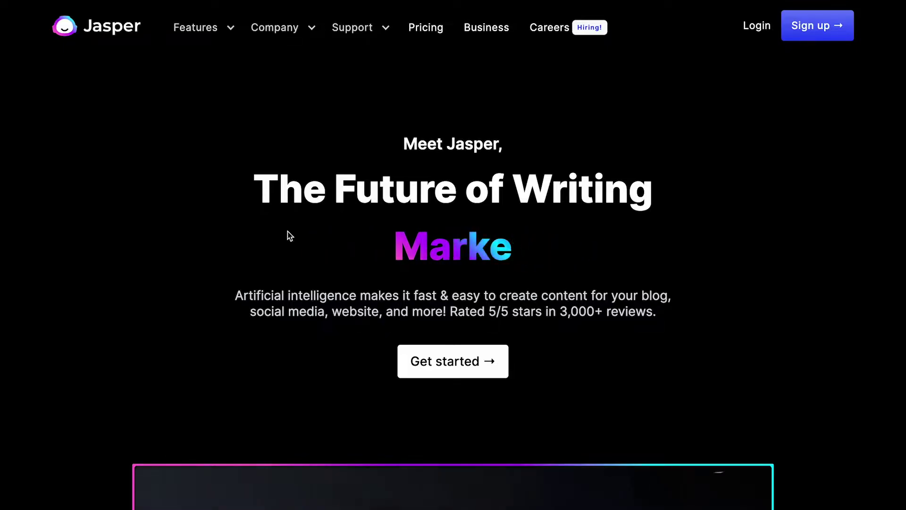
# - Log in to the account and open the template library
pyautogui.click(768, 30)
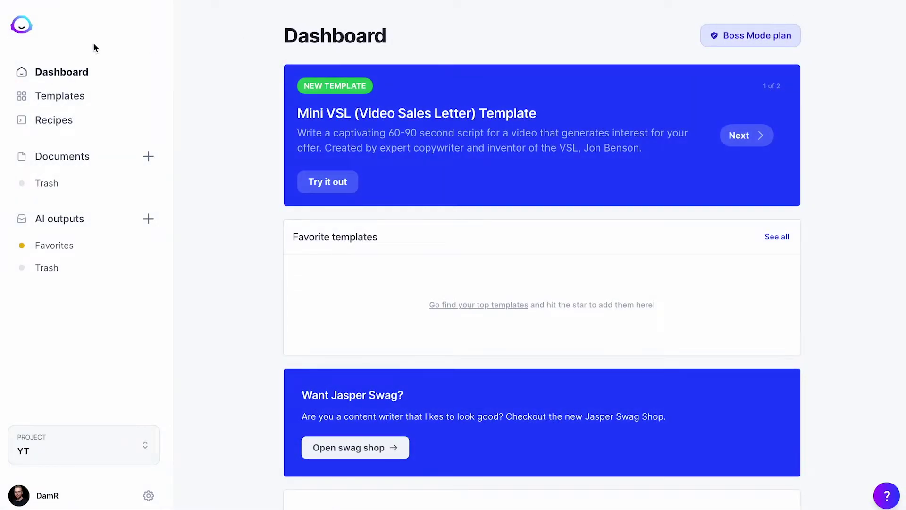
pyautogui.click(74, 93)
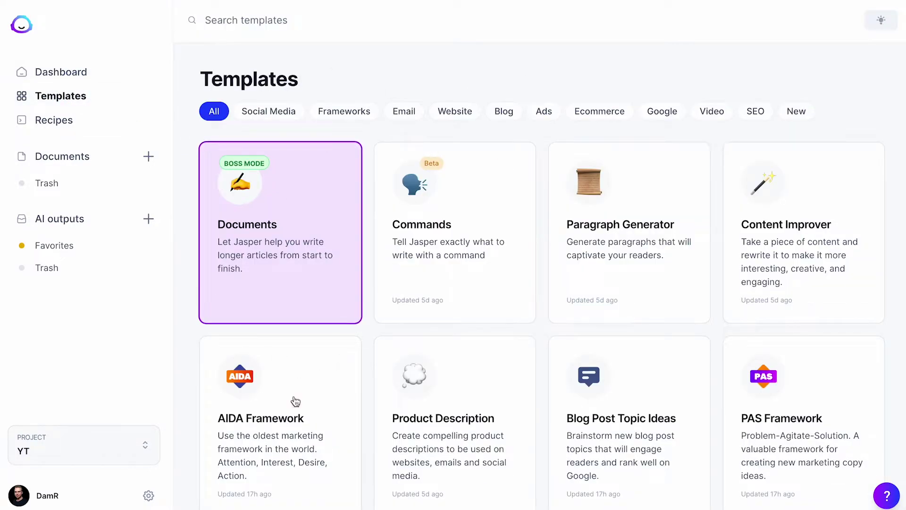
# - Examine the full range of content templates and filter them to the Blog category
pyautogui.scroll(-5, 392, 346)
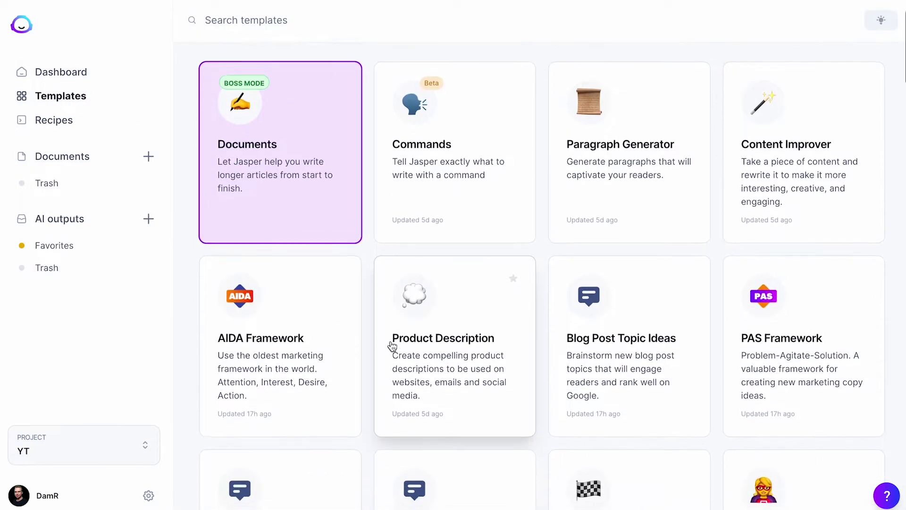
pyautogui.scroll(-7, 368, 330)
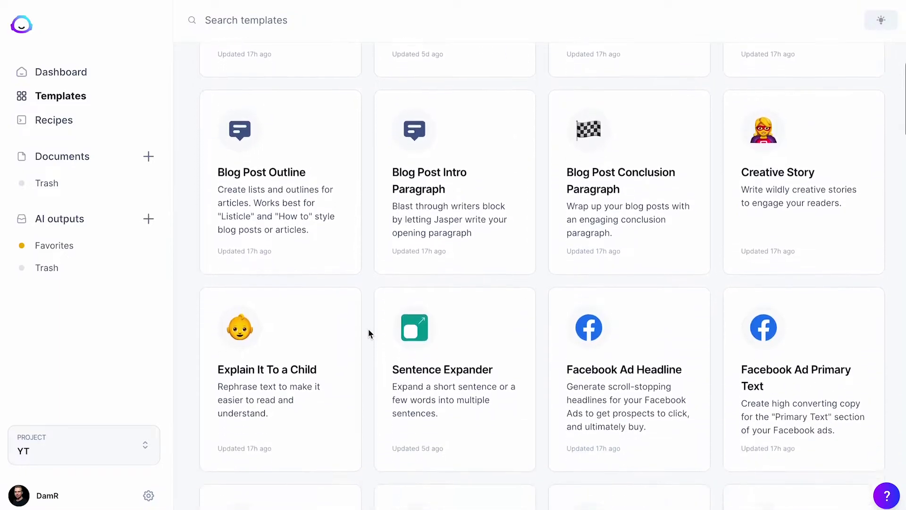
pyautogui.scroll(-6, 369, 333)
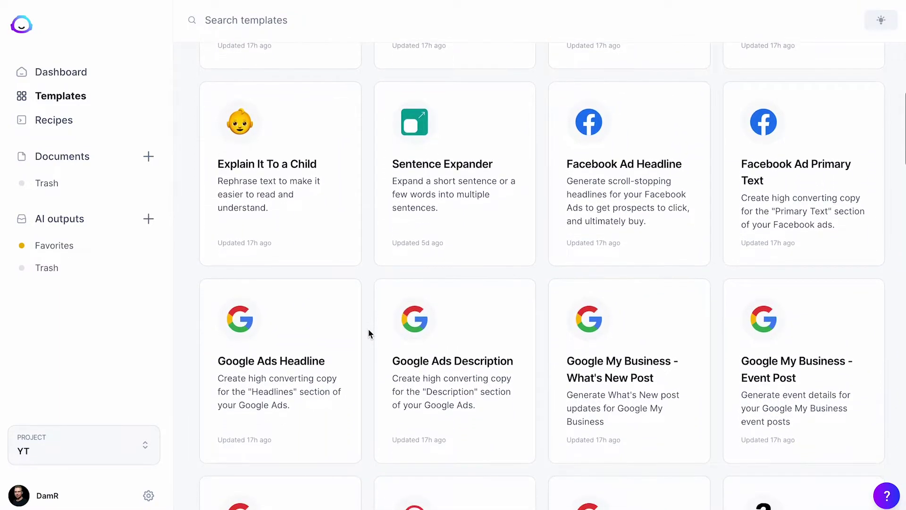
pyautogui.scroll(-6, 369, 333)
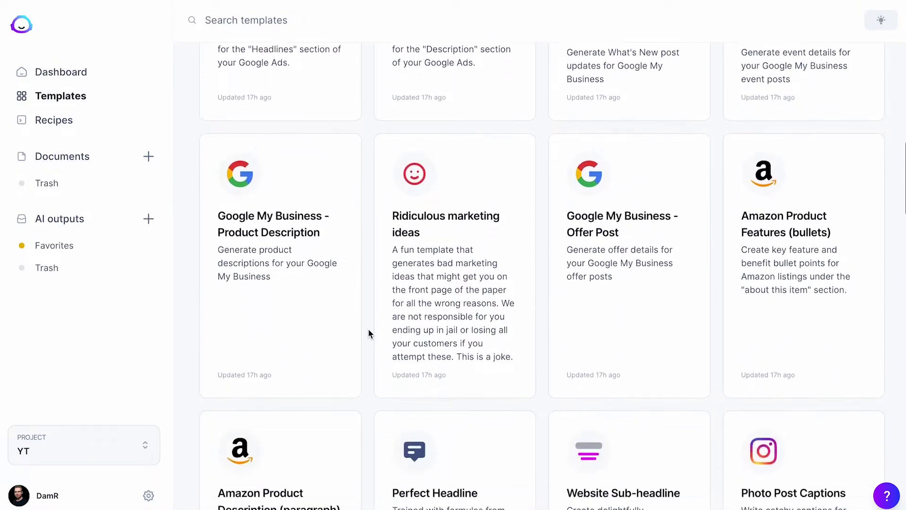
pyautogui.scroll(-1, 368, 333)
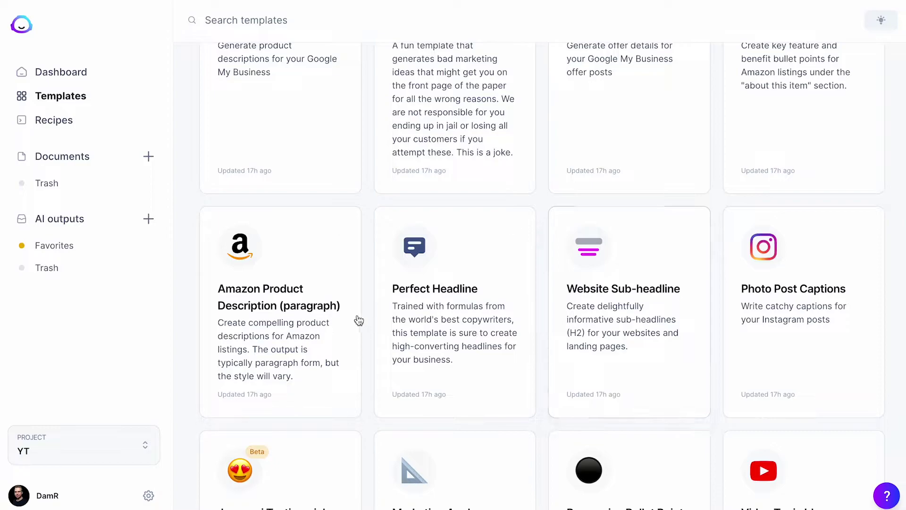
pyautogui.scroll(-6, 358, 320)
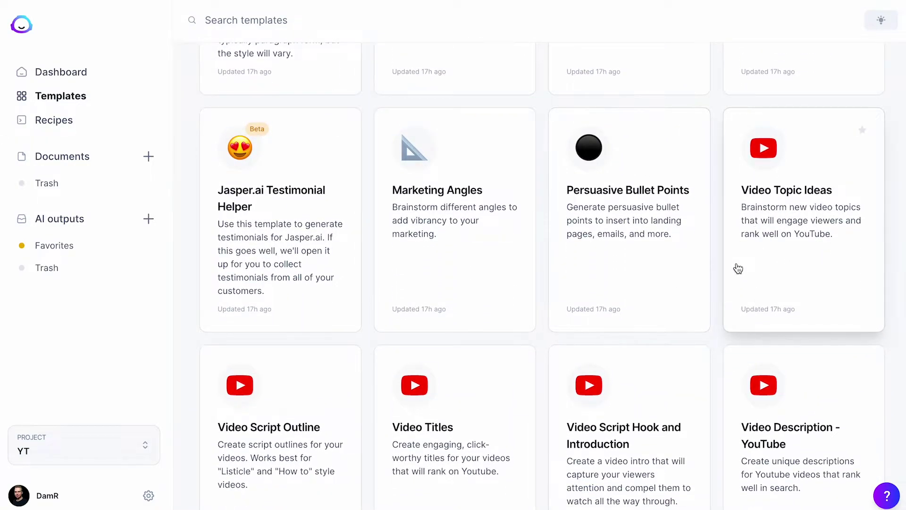
pyautogui.scroll(-3, 779, 267)
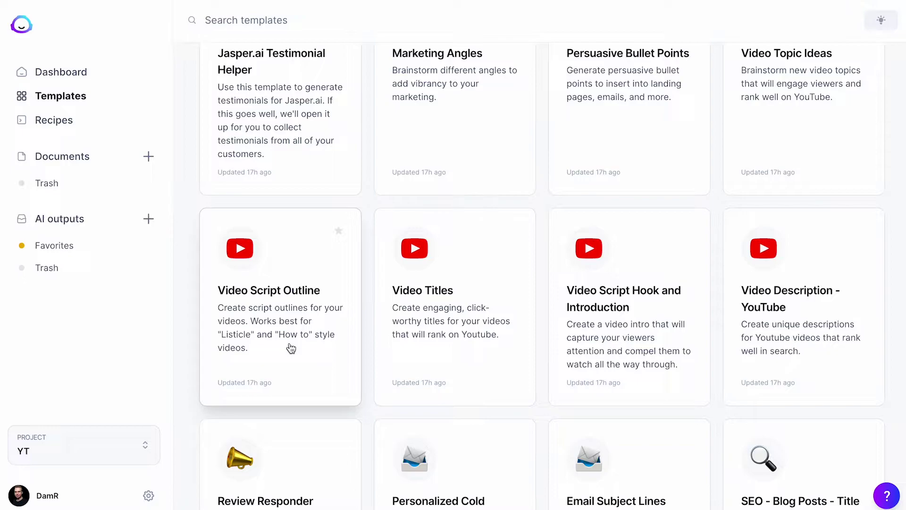
pyautogui.scroll(-3, 291, 348)
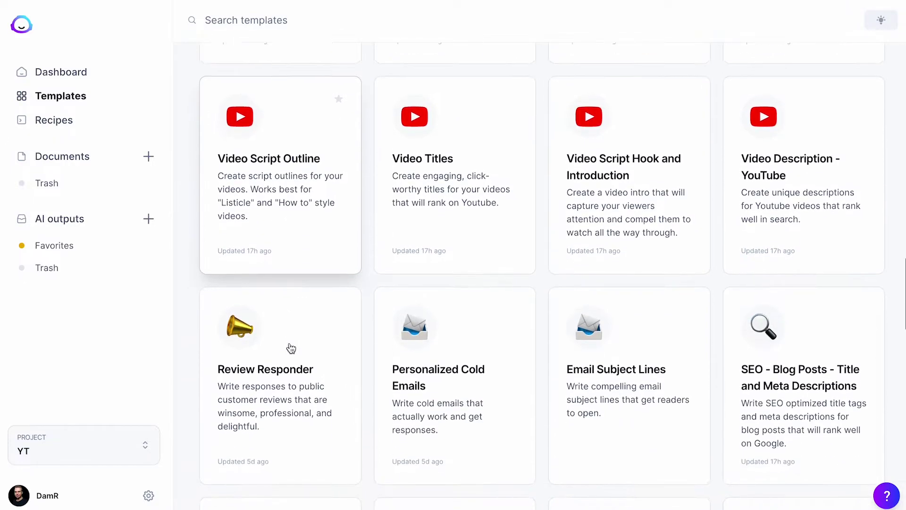
pyautogui.scroll(-10, 192, 291)
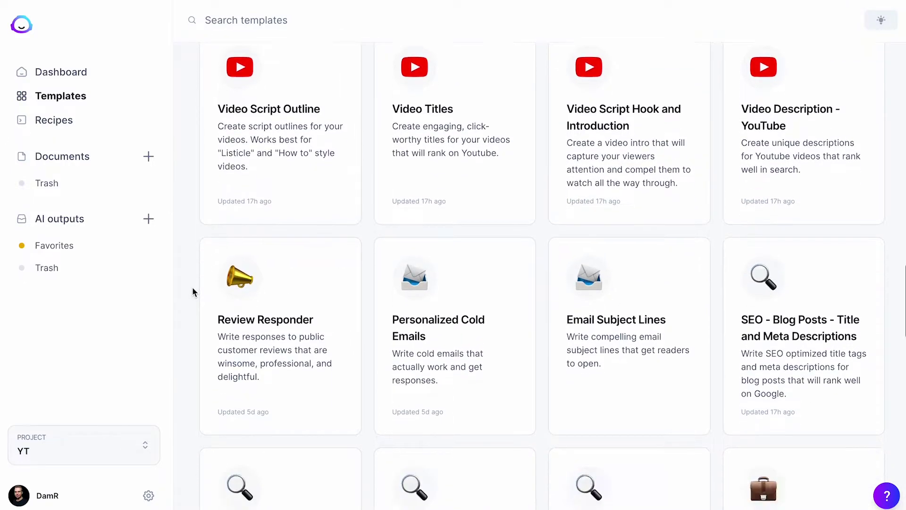
pyautogui.scroll(-1, 191, 287)
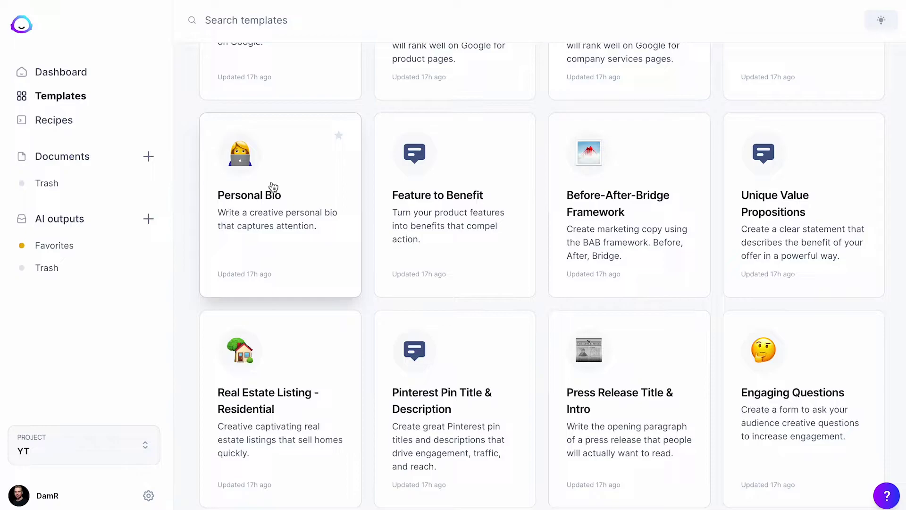
pyautogui.scroll(-9, 273, 187)
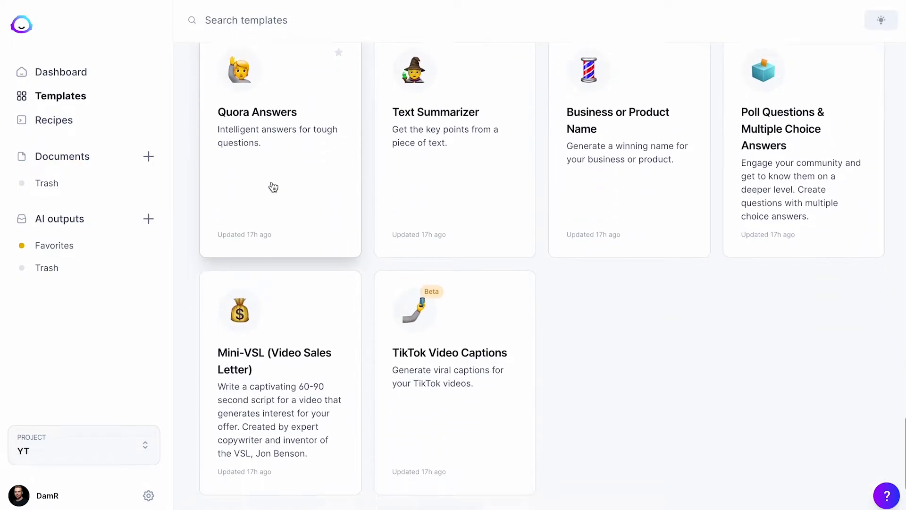
pyautogui.scroll(9, 414, 307)
pyautogui.scroll(10, 413, 307)
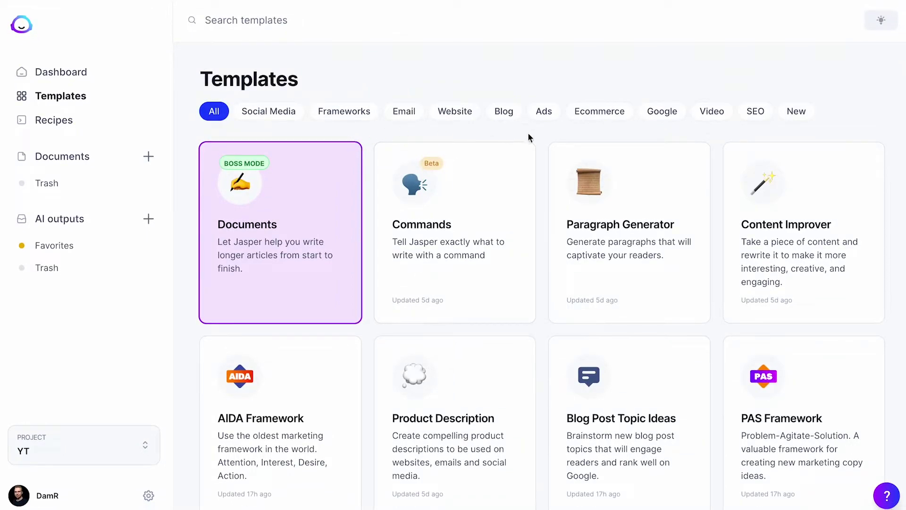
pyautogui.click(508, 115)
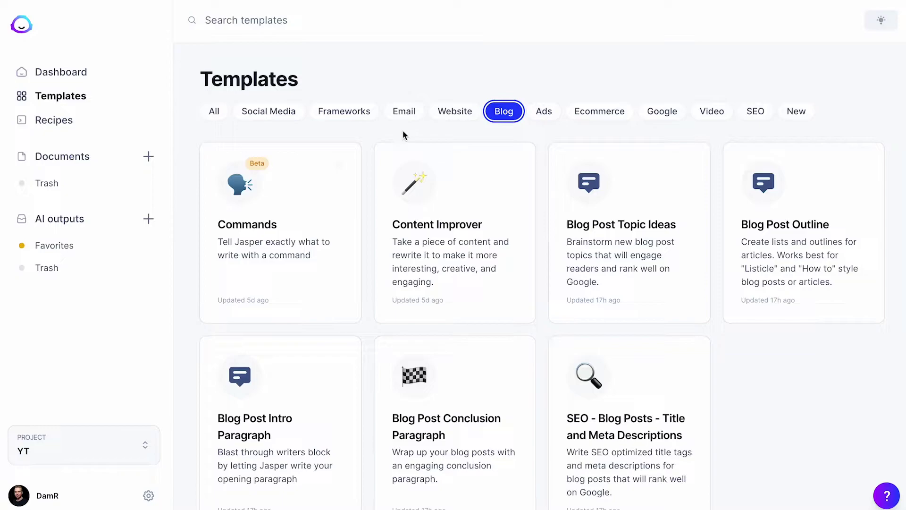
# - Start a new document with the blog post workflow and describe its content as "Les végétariens", leaving the keywords empty
pyautogui.click(150, 160)
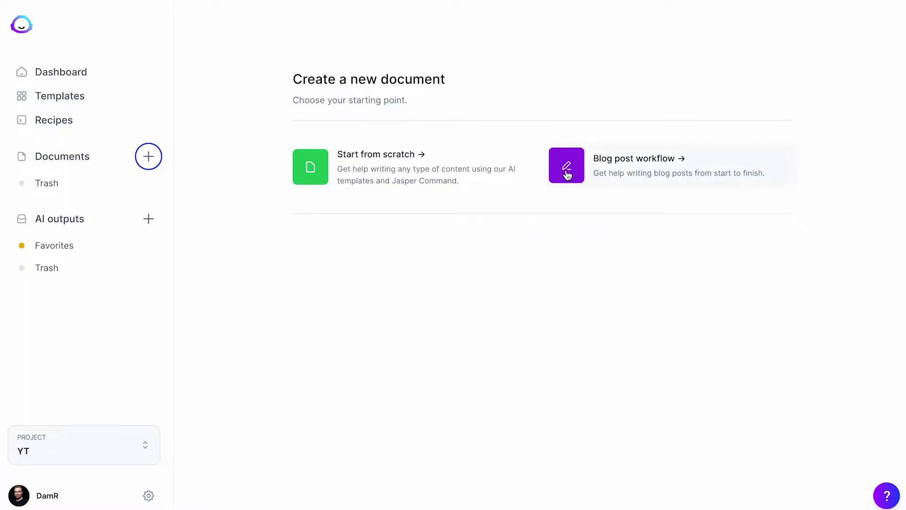
pyautogui.click(656, 157)
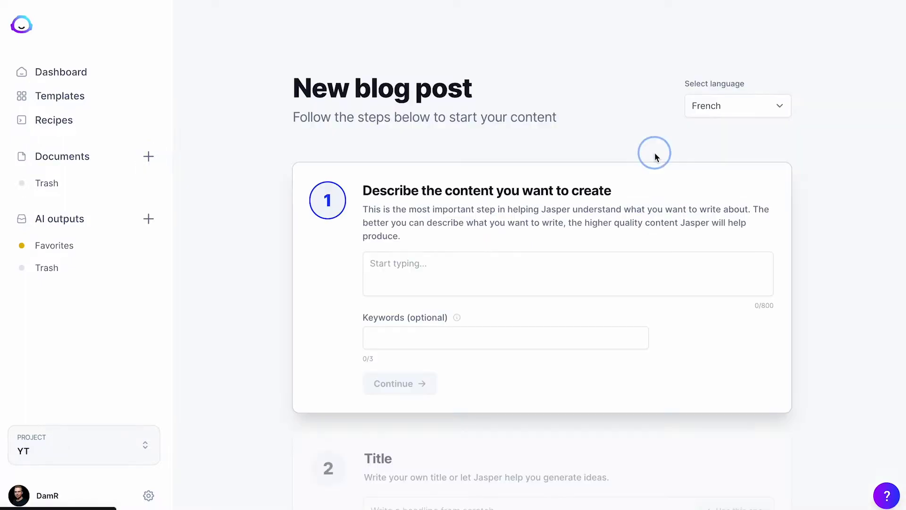
pyautogui.click(421, 293)
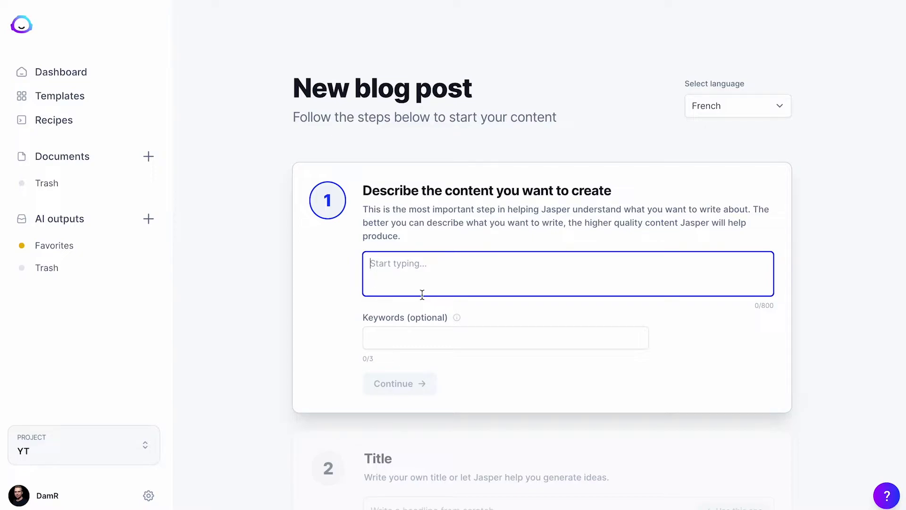
pyautogui.write('Le')
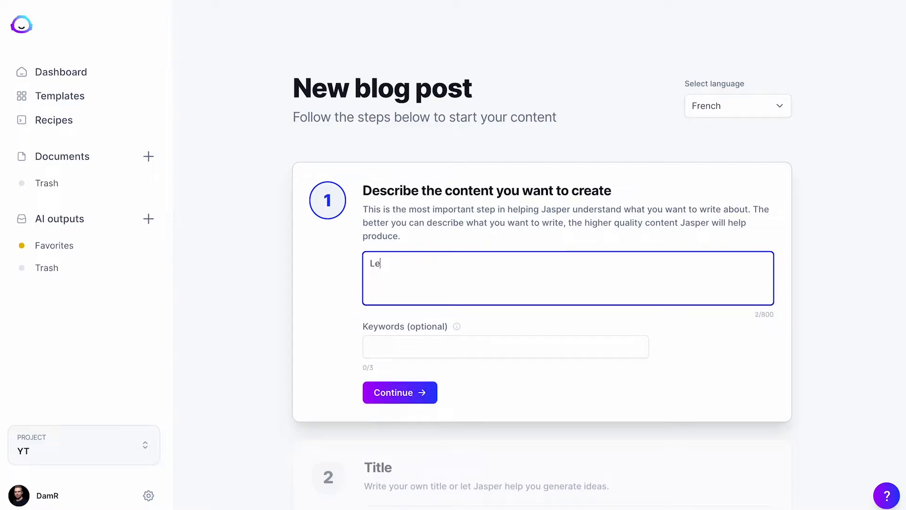
pyautogui.press('BackSpace')
pyautogui.press('BackSpace')
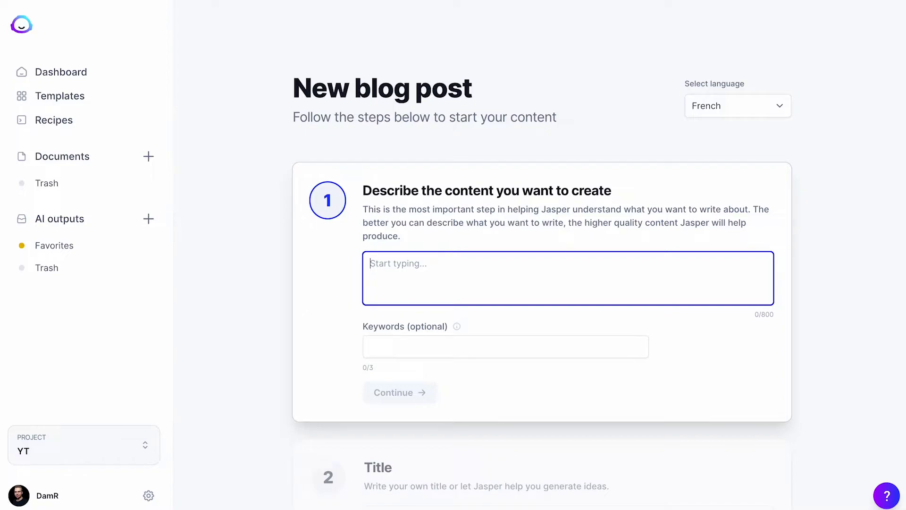
pyautogui.write('Les végétariens')
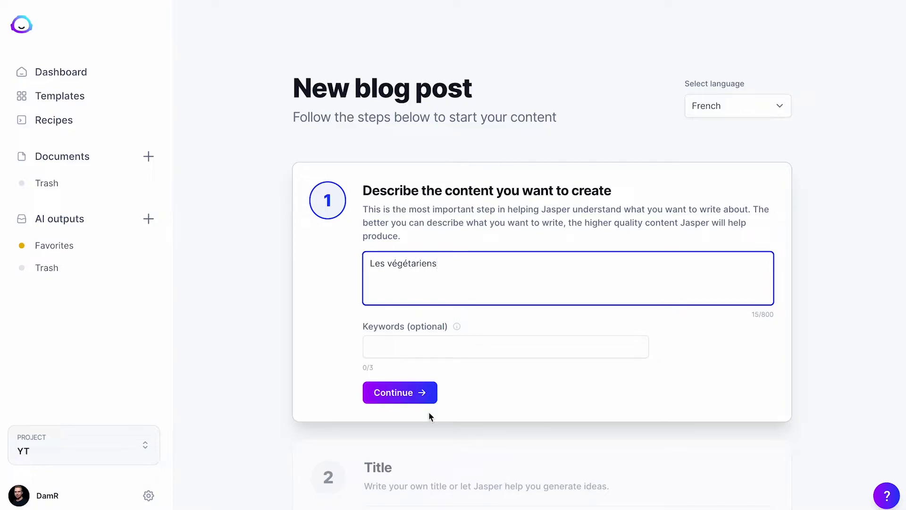
pyautogui.click(414, 340)
pyautogui.click(381, 386)
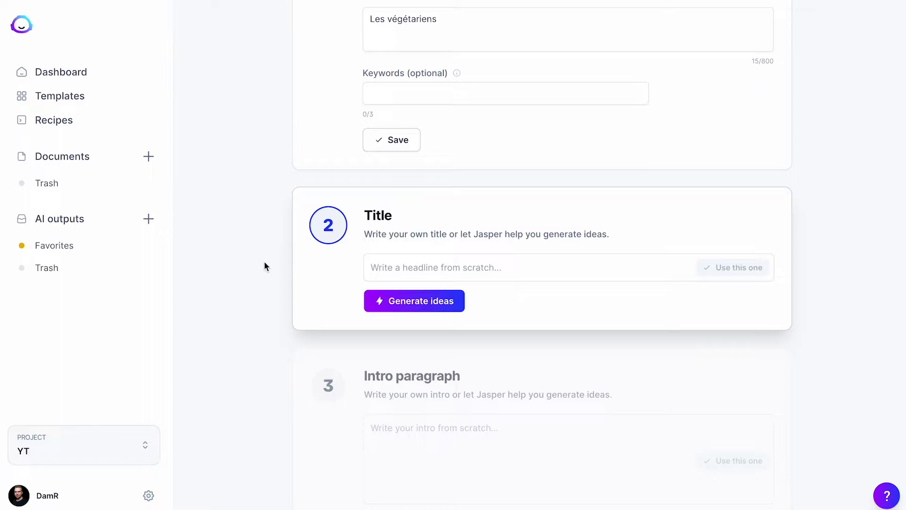
# - Generate title ideas and use "Le végétarisme : Les avantages d'un régime à base de plantes" for the blog post
pyautogui.click(435, 301)
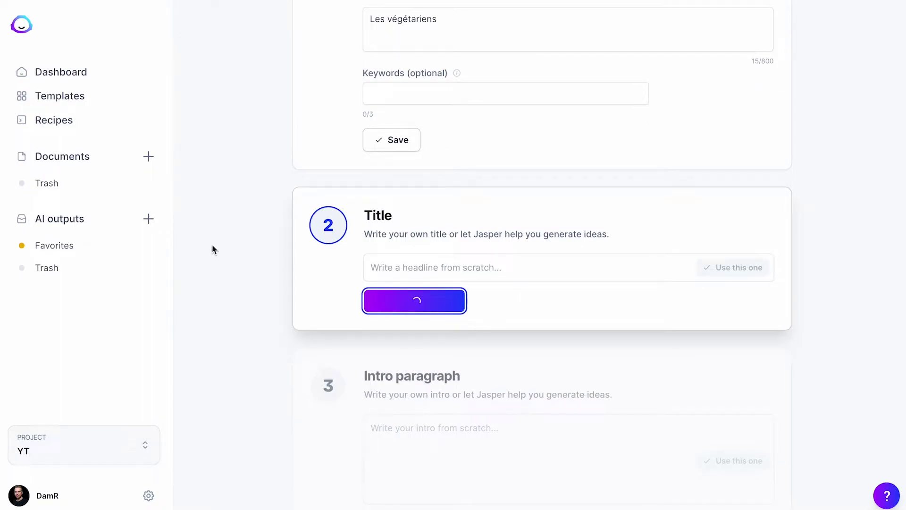
pyautogui.scroll(-3, 259, 296)
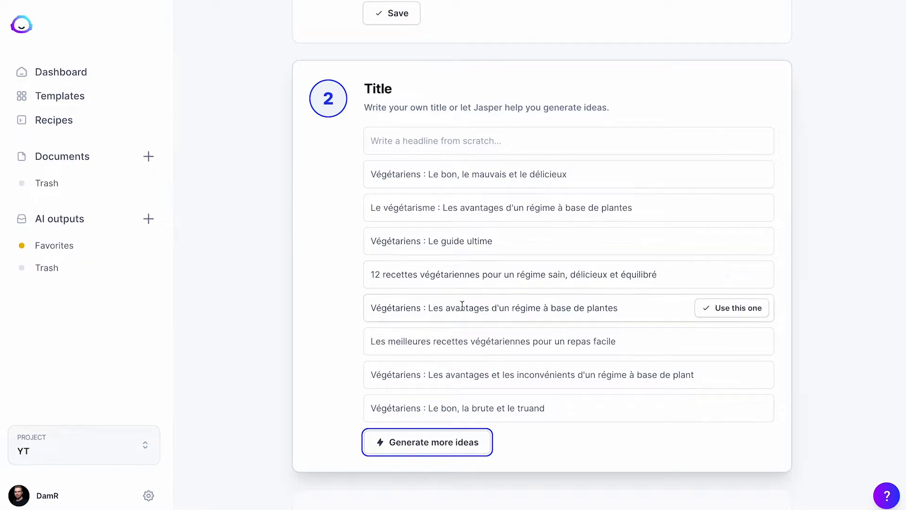
pyautogui.scroll(-2, 388, 328)
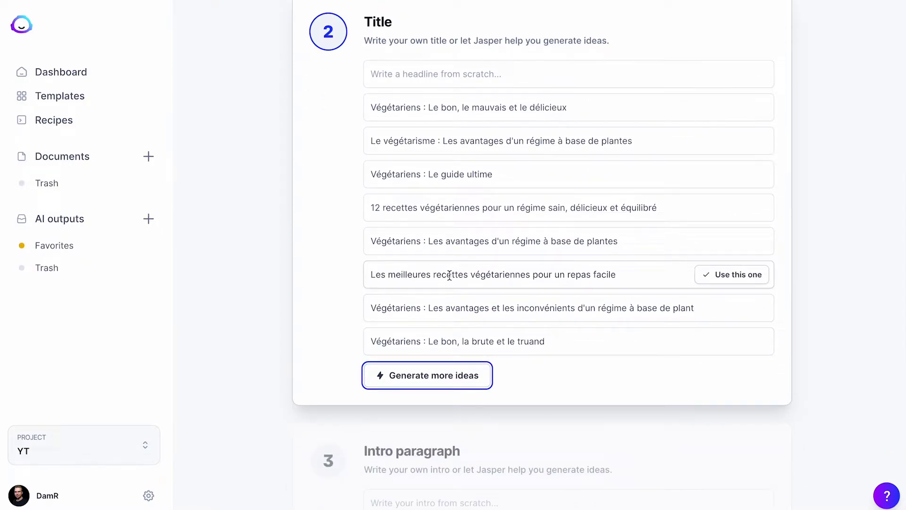
pyautogui.scroll(2, 489, 336)
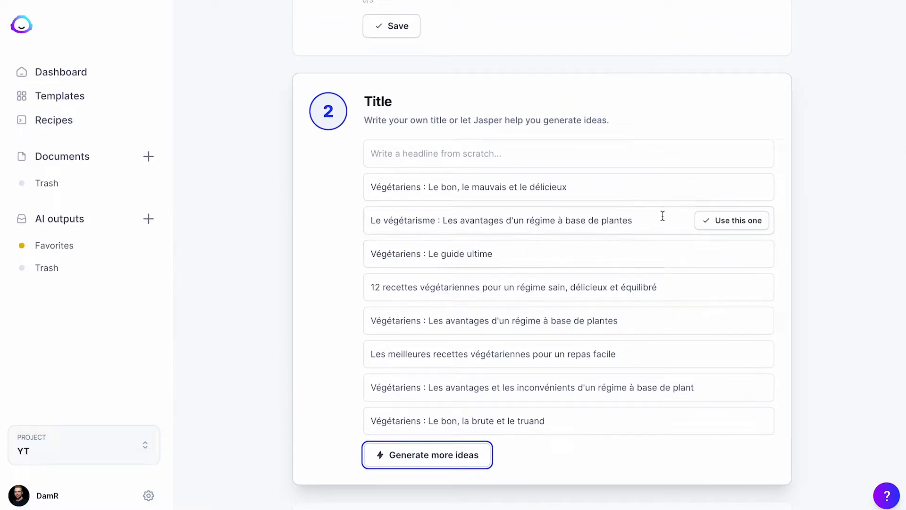
pyautogui.click(722, 220)
# - Generate intro paragraphs and carry the one starting "Si vous cherchez un moyen d'améliorer votre santé" into the document editor
pyautogui.click(396, 332)
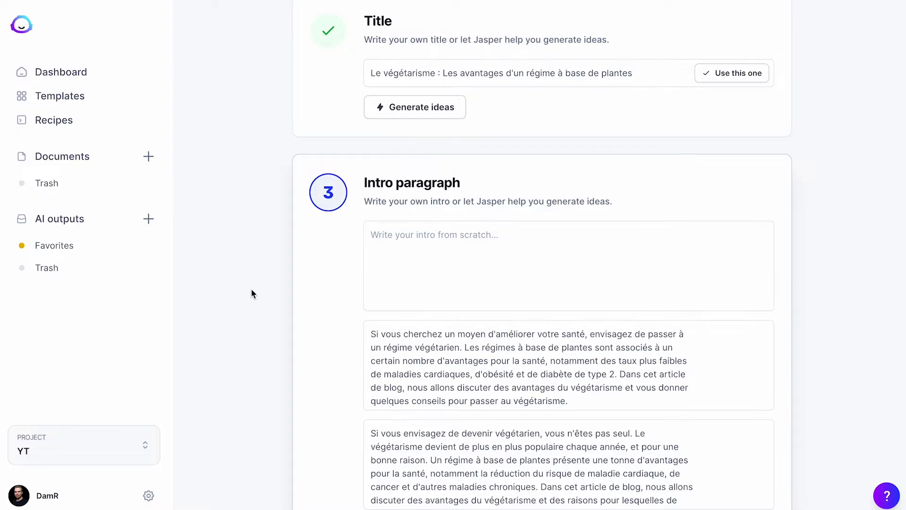
pyautogui.scroll(-2, 253, 290)
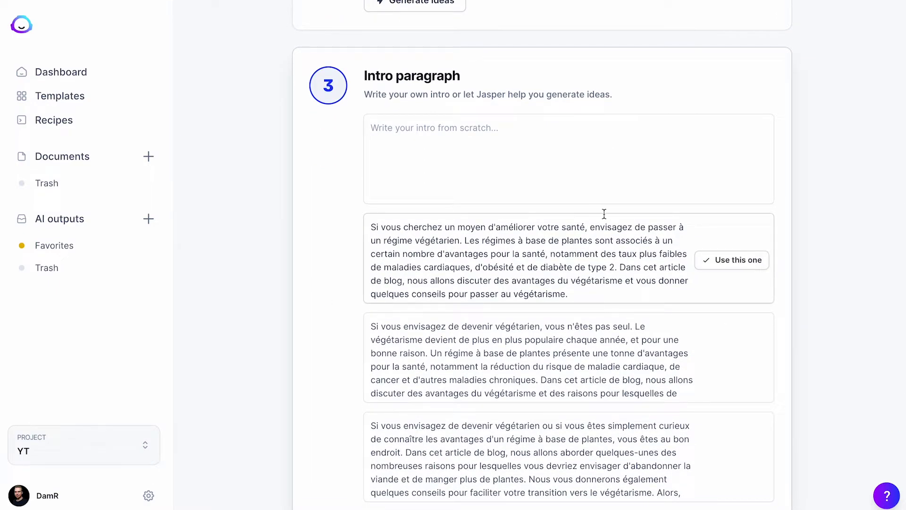
pyautogui.click(760, 260)
pyautogui.click(734, 283)
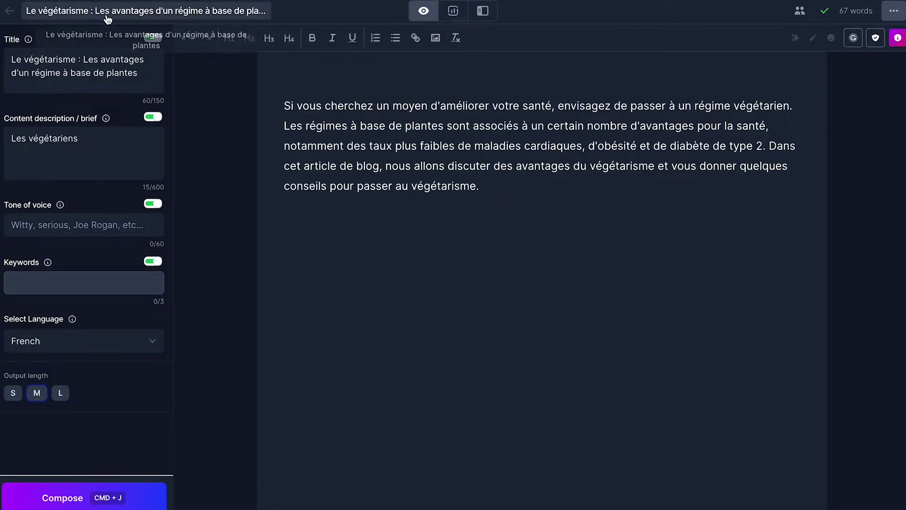
# - Copy the full title from the document settings and close them without changes
pyautogui.click(134, 13)
pyautogui.click(495, 151)
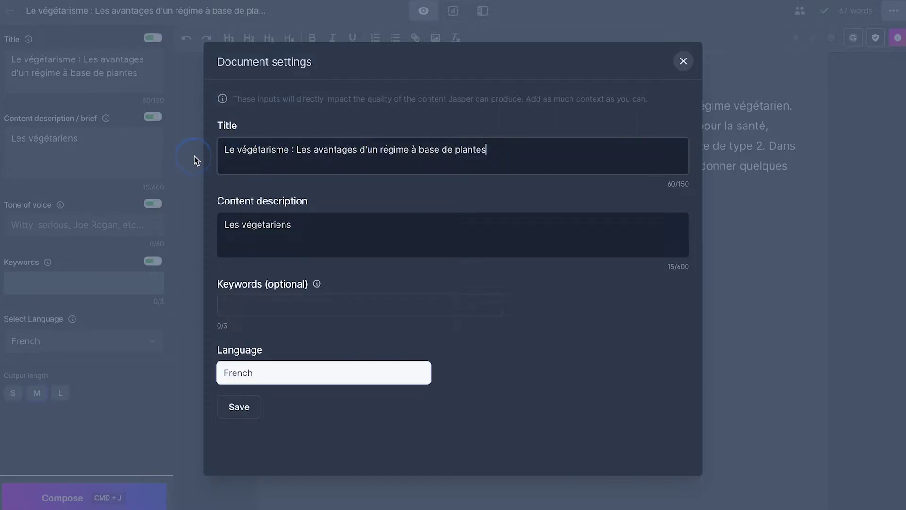
pyautogui.moveTo(509, 149); pyautogui.dragTo(215, 148)
pyautogui.hotkey('ctrl', 'c')
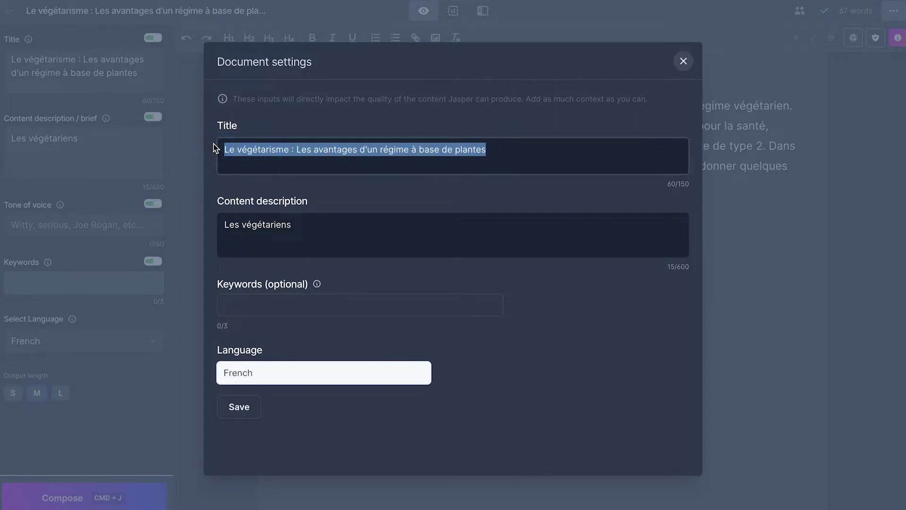
pyautogui.click(683, 61)
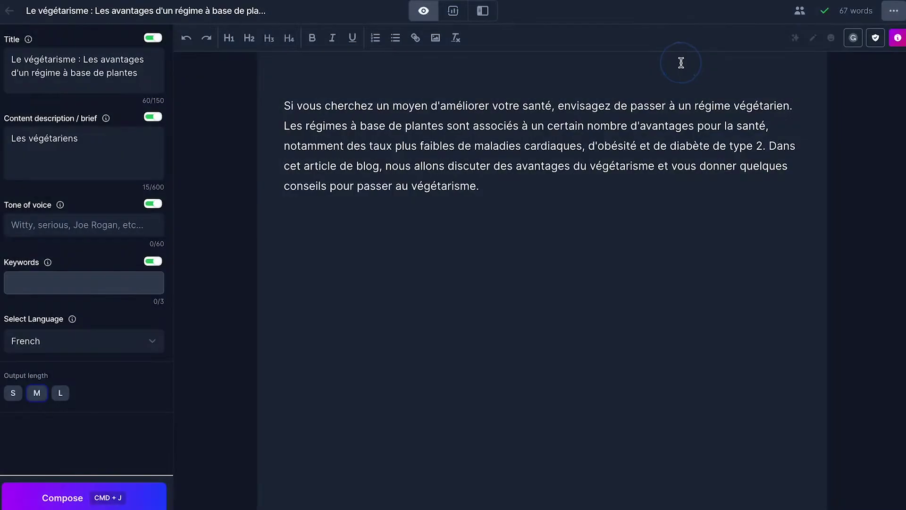
# - Add an empty line after the intro paragraph in the document
pyautogui.click(567, 176)
pyautogui.moveTo(593, 180); pyautogui.dragTo(205, 52)
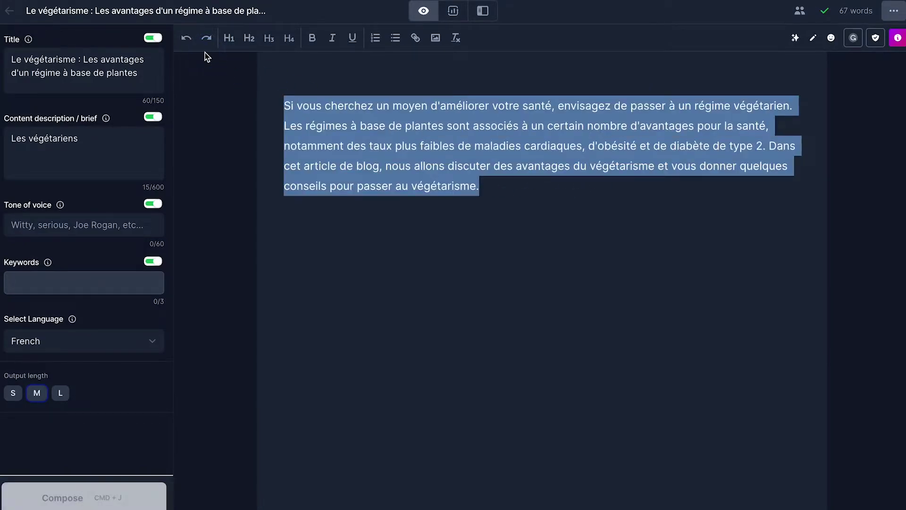
pyautogui.click(511, 197)
pyautogui.press('Return')
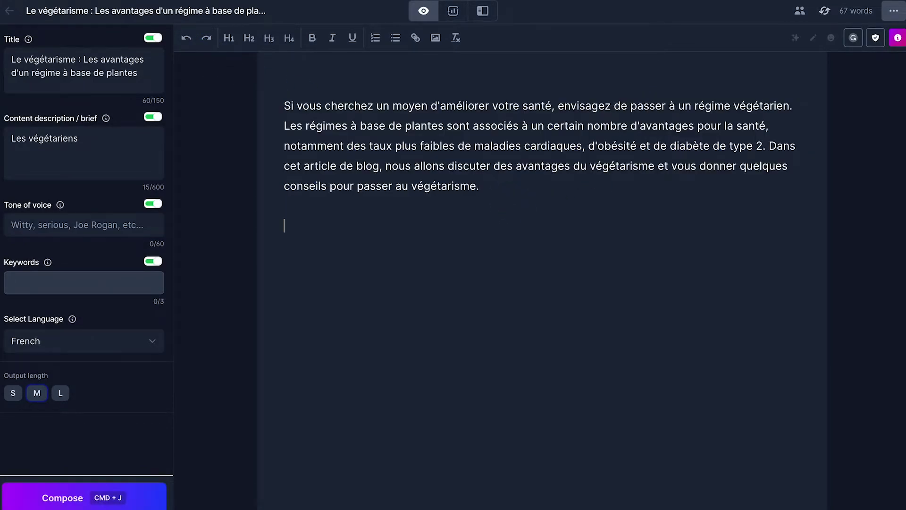
# - Try to generate a French outline with the Blog Post Outline template, using the copied title "Le végétarisme : Les avantages d'un régime à base de plantes"
pyautogui.click(482, 11)
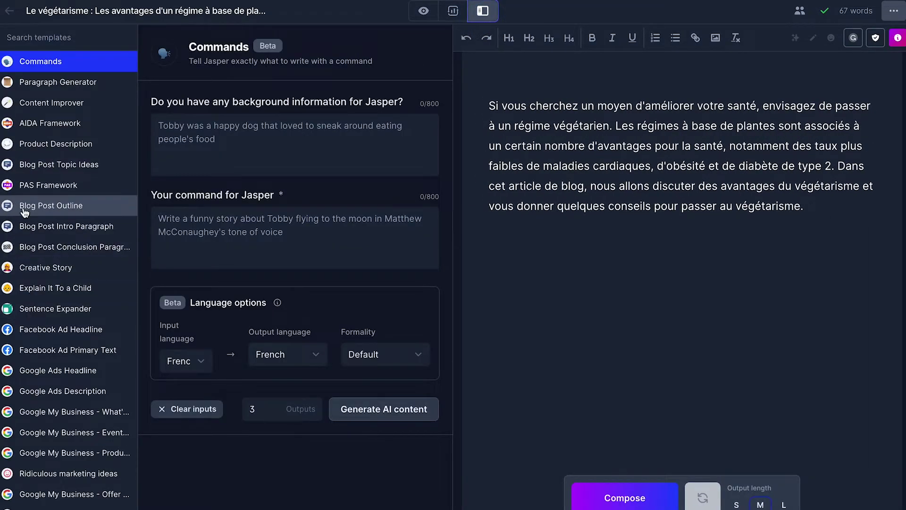
pyautogui.click(65, 205)
pyautogui.click(332, 138)
pyautogui.hotkey('ctrl', 'a')
pyautogui.hotkey('ctrl', 'v')
pyautogui.click(271, 166)
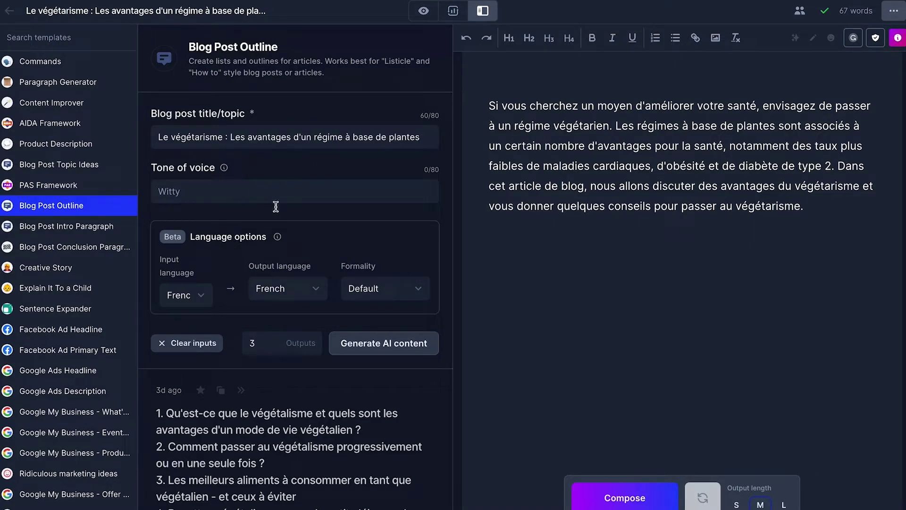
pyautogui.click(376, 348)
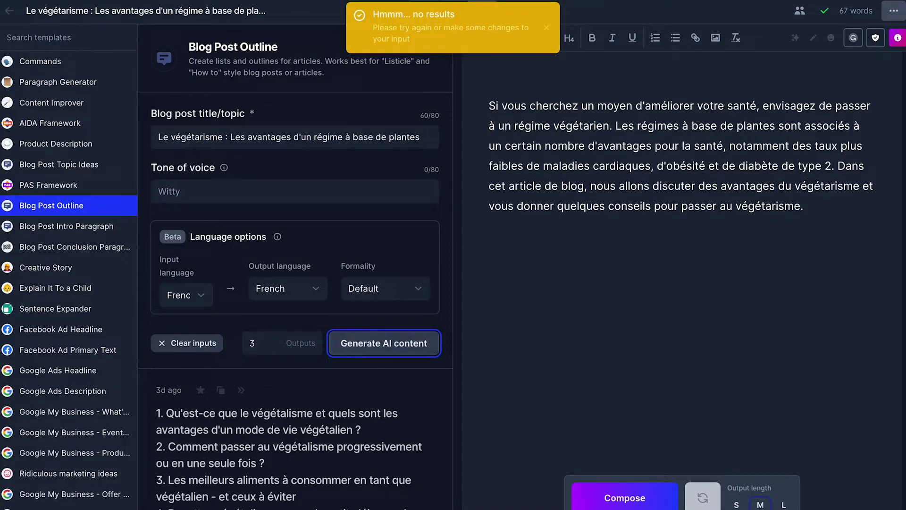
# - Reload the page and generate the outline again with the Blog Post Outline template for the same title
pyautogui.press('F5')
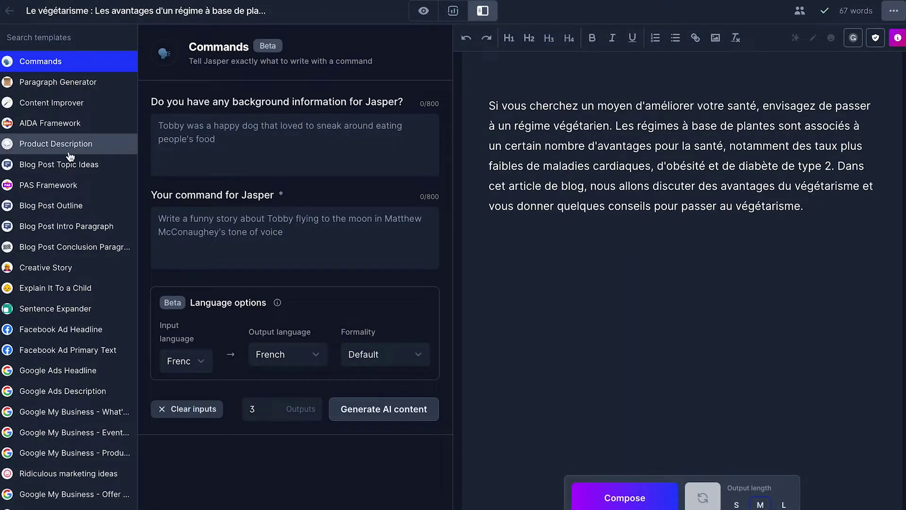
pyautogui.click(79, 205)
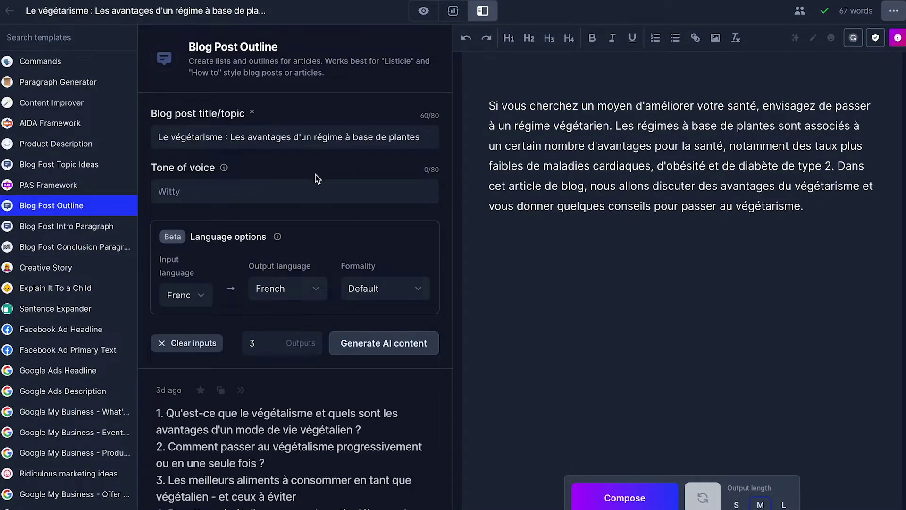
pyautogui.click(391, 338)
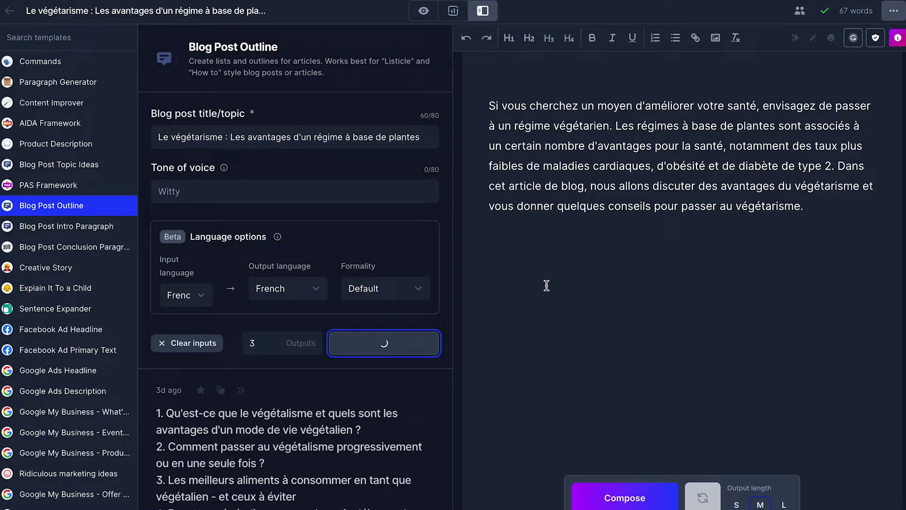
# - Copy the whole newly generated five-point outline and paste it below the intro paragraph in the document
pyautogui.scroll(-3, 273, 347)
pyautogui.click(279, 352)
pyautogui.moveTo(322, 125); pyautogui.dragTo(192, 98)
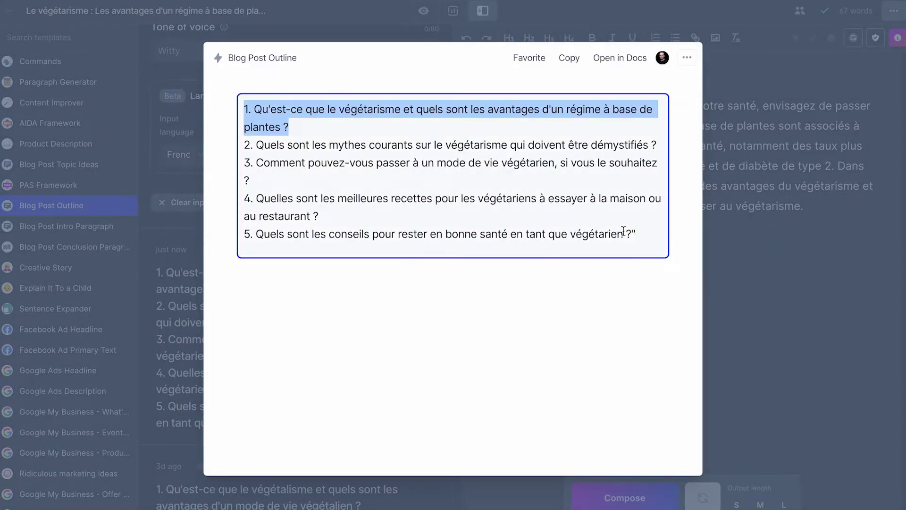
pyautogui.moveTo(647, 234); pyautogui.dragTo(119, 118)
pyautogui.press('super+c')
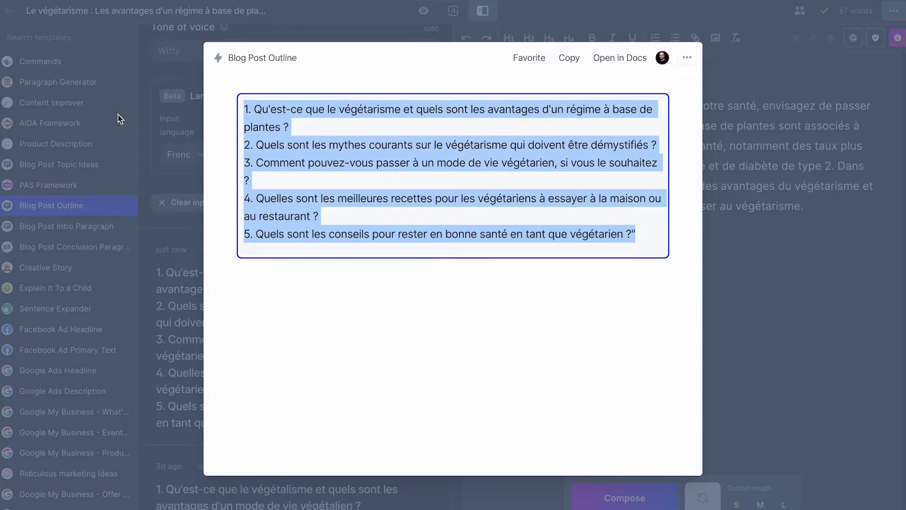
pyautogui.click(791, 327)
pyautogui.click(653, 249)
pyautogui.press('super+v')
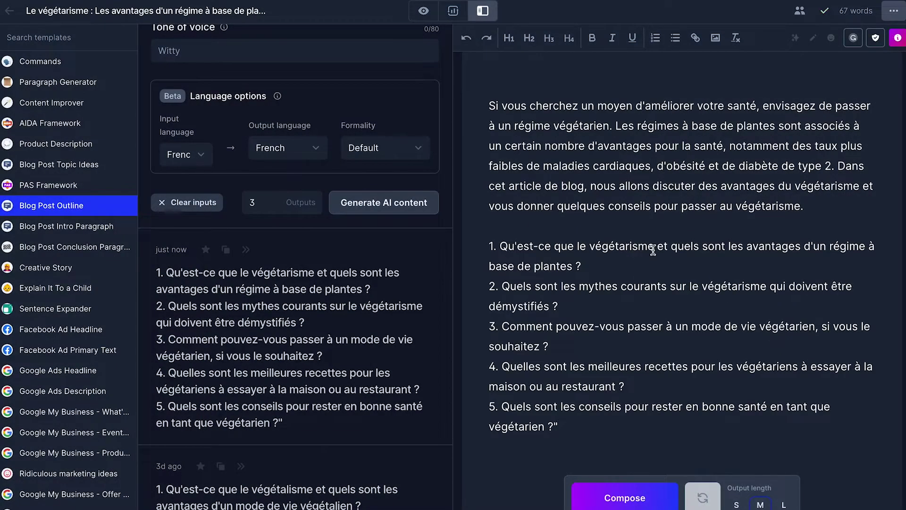
# - Separate the first outline question from the second, format it as an H2 heading and add an empty line beneath it
pyautogui.scroll(-1, 653, 250)
pyautogui.click(596, 208)
pyautogui.press('Return')
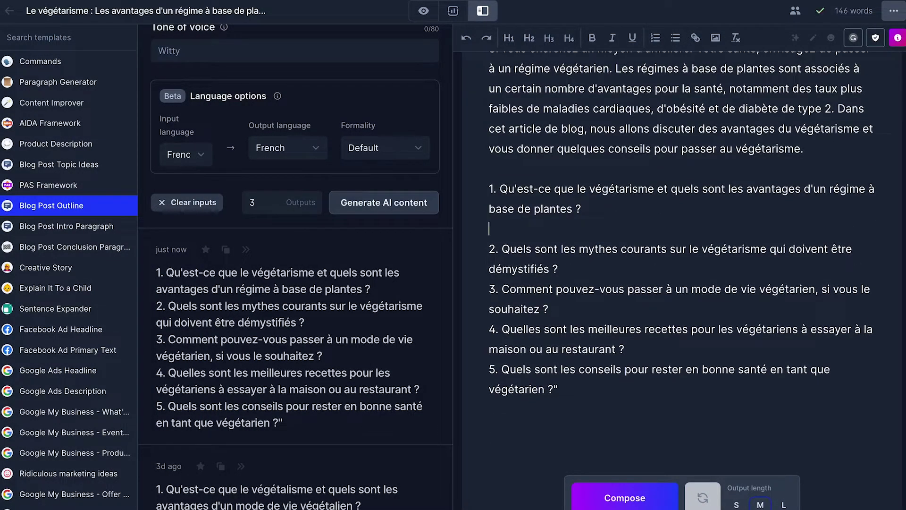
pyautogui.moveTo(585, 206); pyautogui.dragTo(452, 159)
pyautogui.click(607, 204)
pyautogui.moveTo(607, 204); pyautogui.dragTo(455, 192)
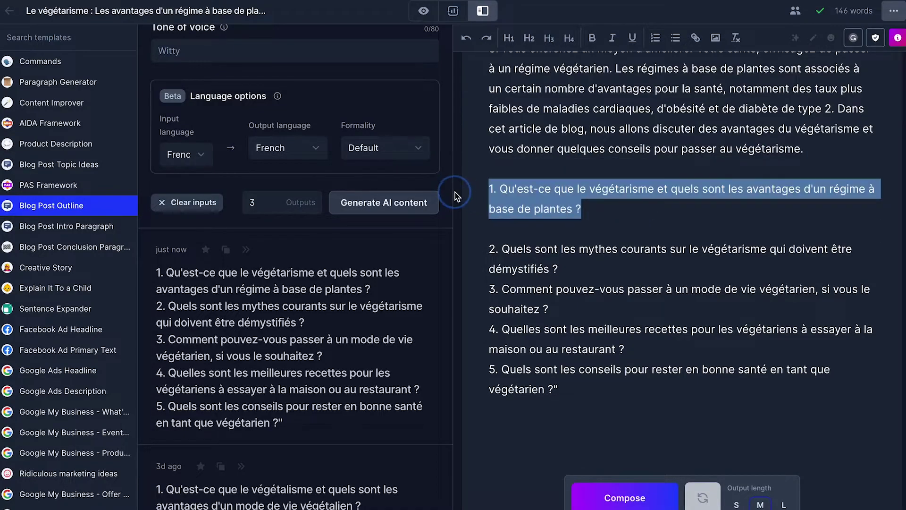
pyautogui.click(529, 37)
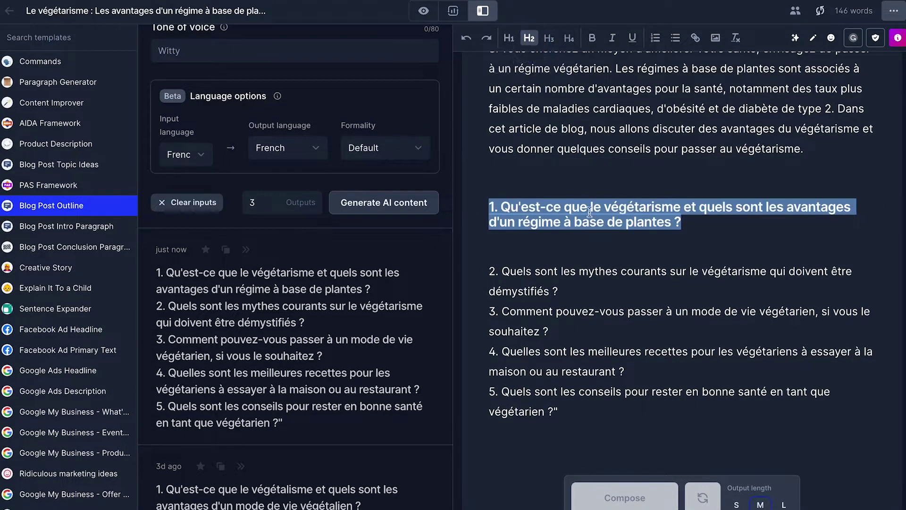
pyautogui.click(677, 227)
pyautogui.press('Return')
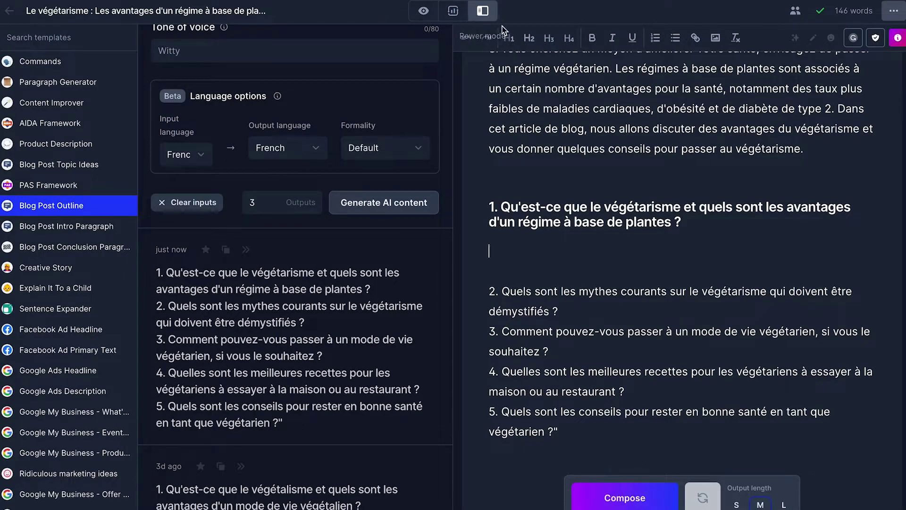
# - Return to the full document view with its brief settings and have the AI compose body text for the first heading
pyautogui.click(423, 11)
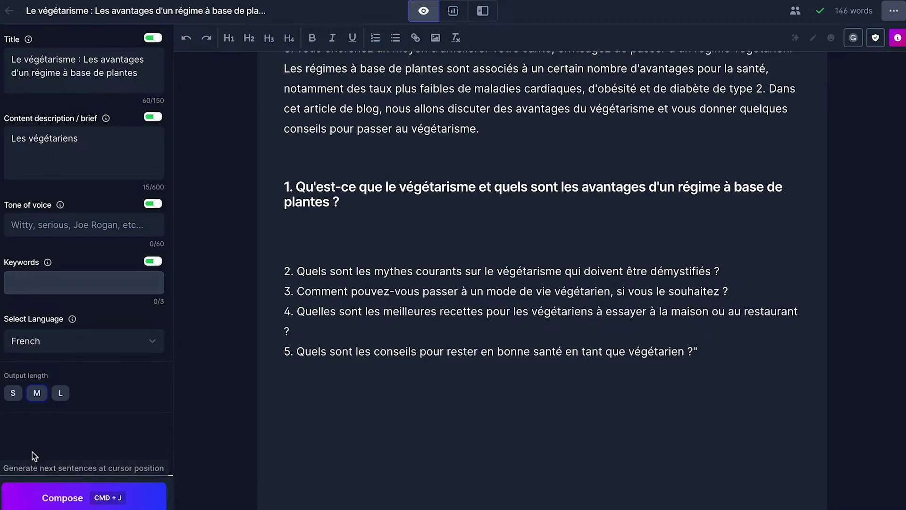
pyautogui.moveTo(13, 376); pyautogui.dragTo(65, 382)
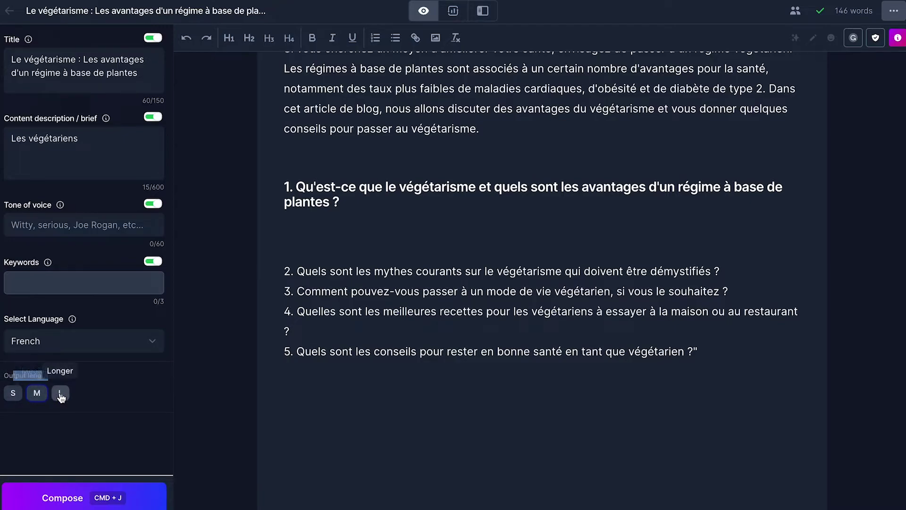
pyautogui.click(80, 473)
pyautogui.click(80, 495)
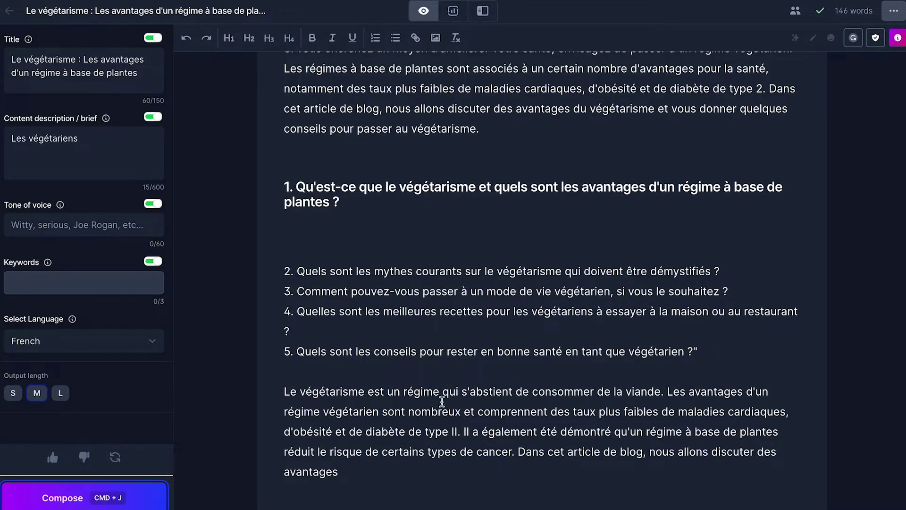
# - Review the composed paragraph against the outline and place the cursor on the empty line below the first heading
pyautogui.scroll(-2, 340, 415)
pyautogui.moveTo(358, 416); pyautogui.dragTo(270, 329)
pyautogui.click(296, 331)
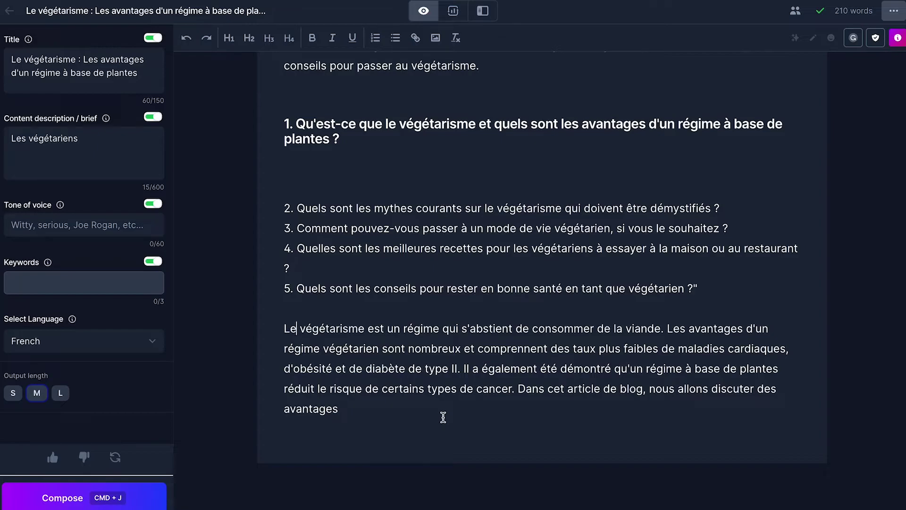
pyautogui.scroll(3, 443, 417)
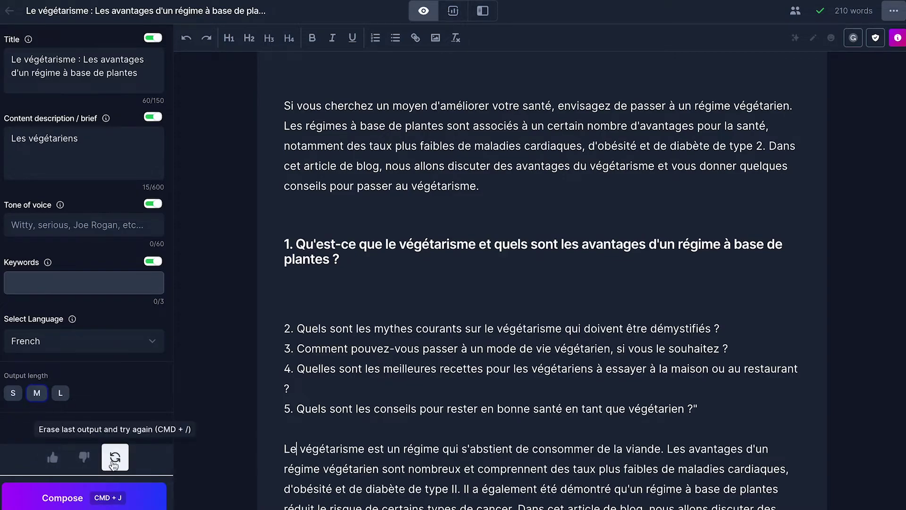
pyautogui.scroll(-3, 306, 293)
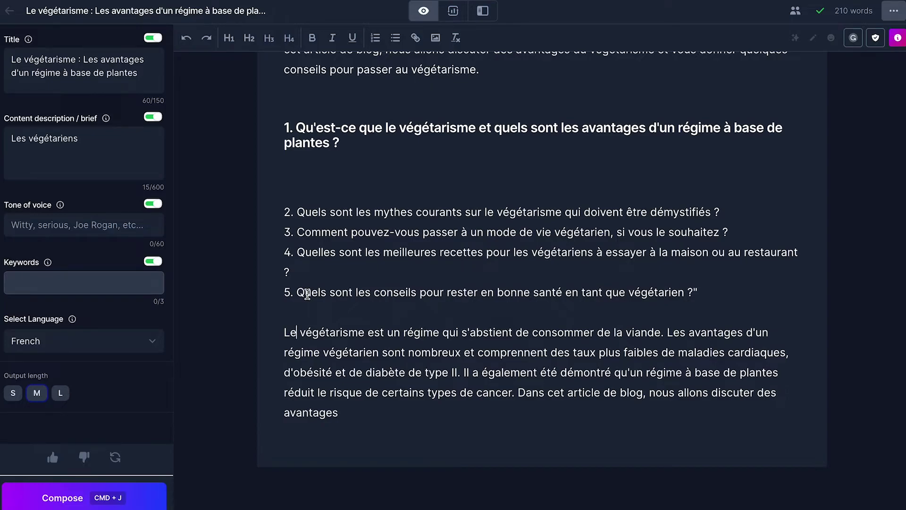
pyautogui.scroll(3, 307, 294)
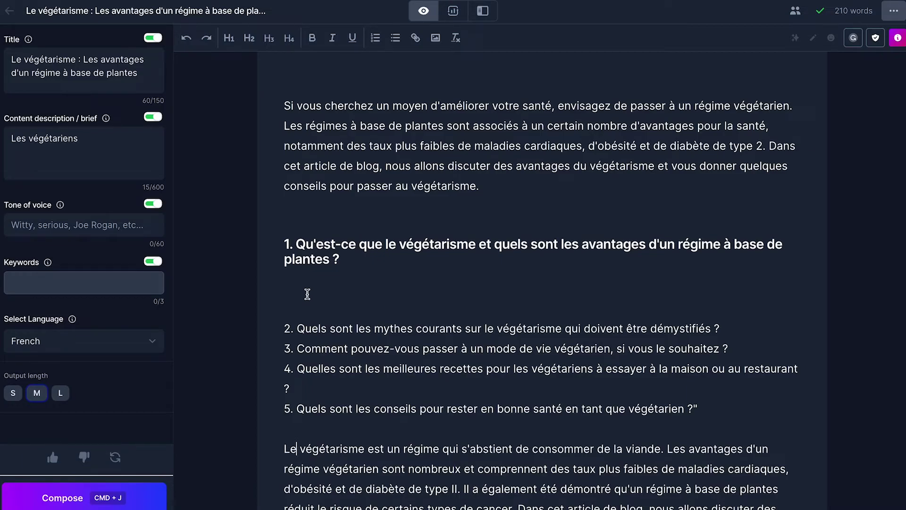
pyautogui.click(307, 291)
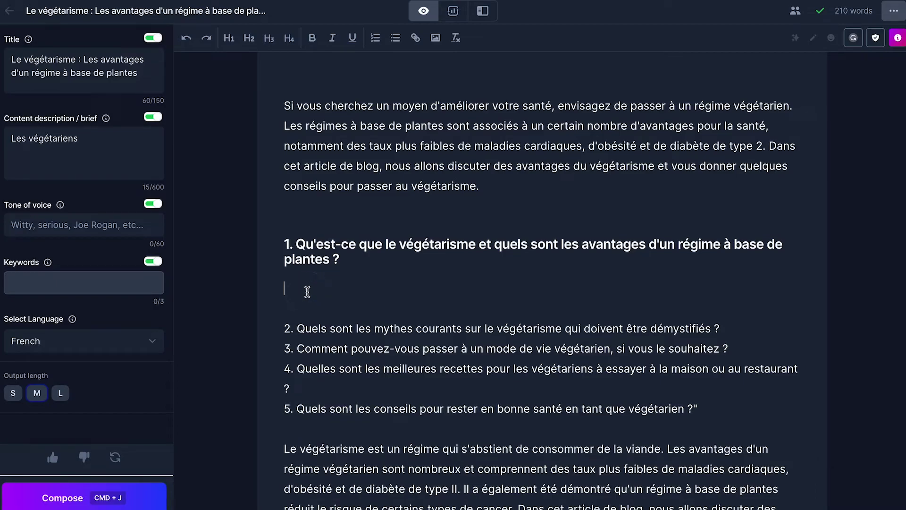